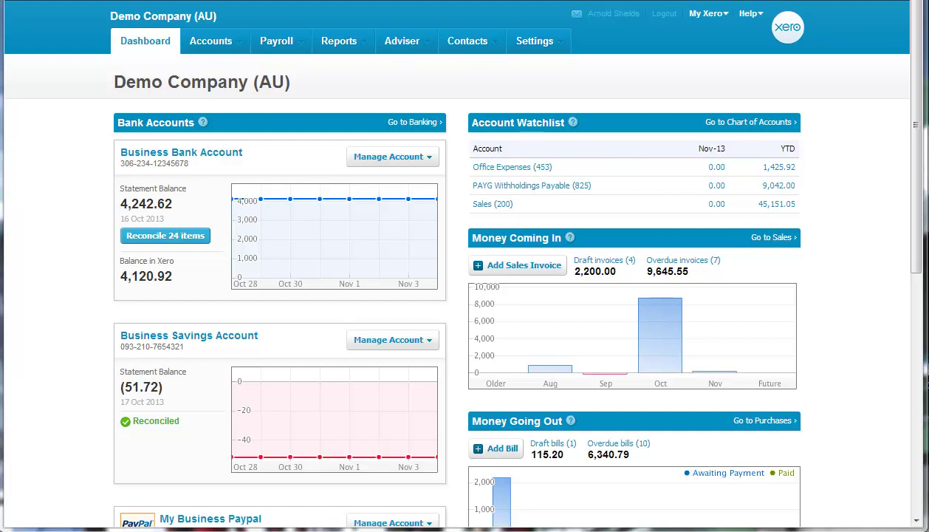
Step: In the Tracking settings, add a new tracking category named Division
click(537, 44)
click(538, 70)
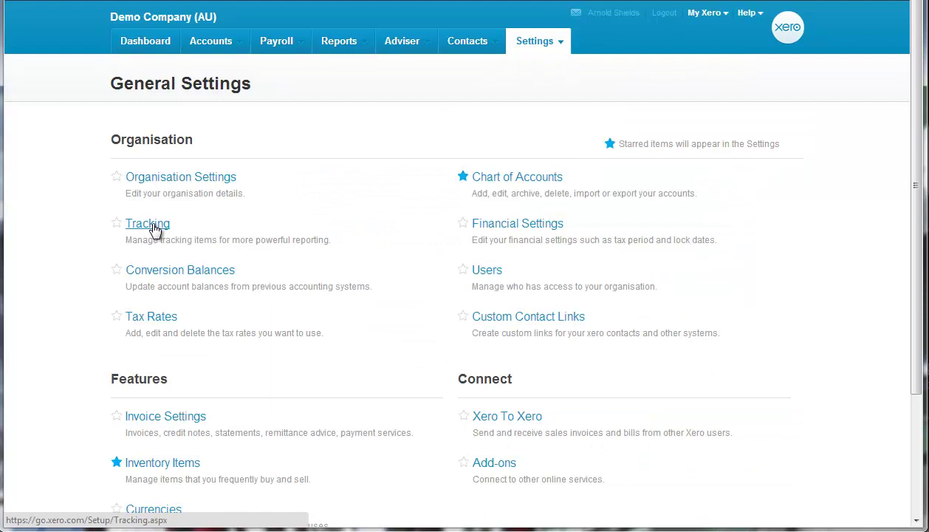
click(153, 230)
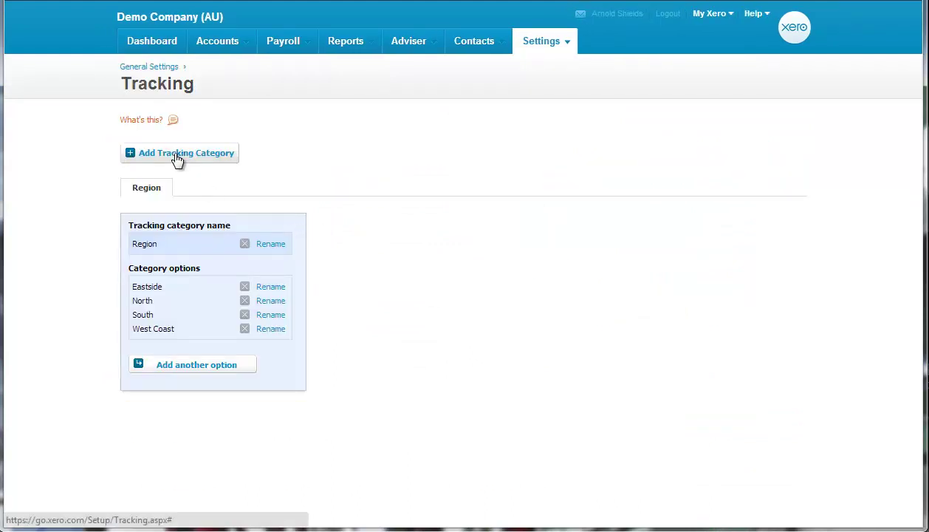
click(177, 156)
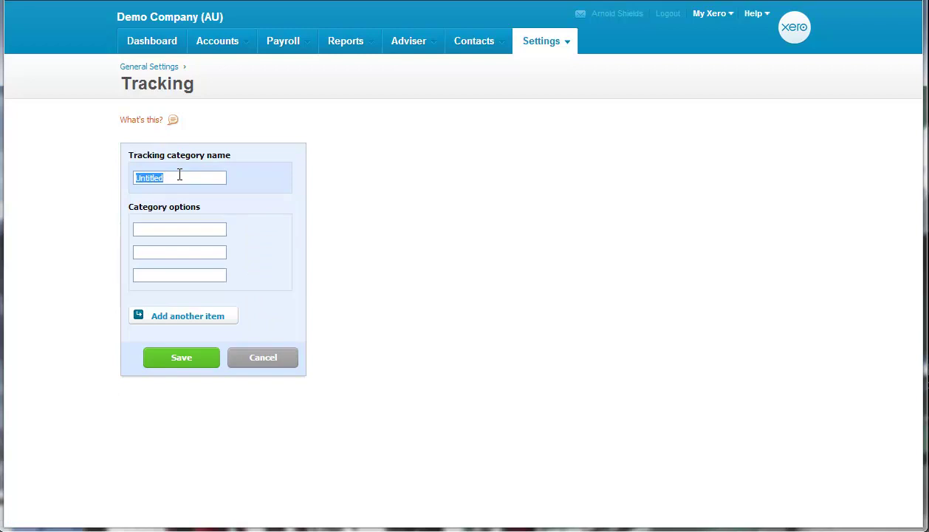
text(Division)
Step: Enter Retail, Wholesale and Export as the category's options
click(163, 234)
text(Retail)
click(158, 251)
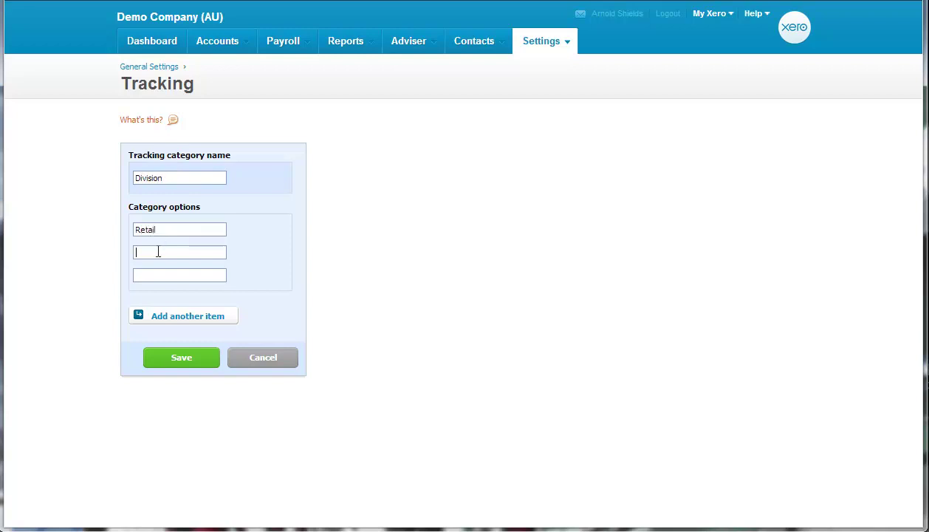
text(Wholesale)
click(172, 274)
text(Export)
Step: Save the Division tracking category with its Retail, Wholesale and Export options
click(183, 357)
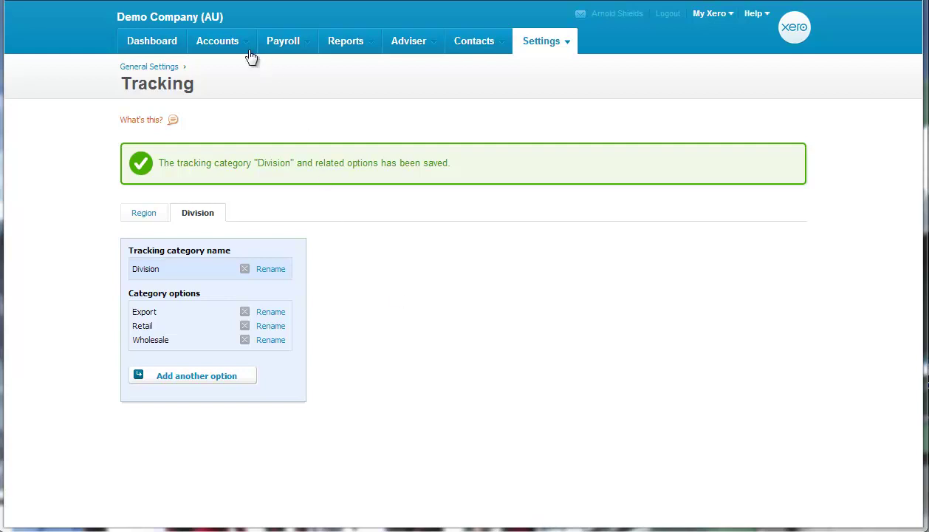
Step: Start a new sales invoice with a GB1-White golf balls line
mouse_move(239, 44)
click(234, 112)
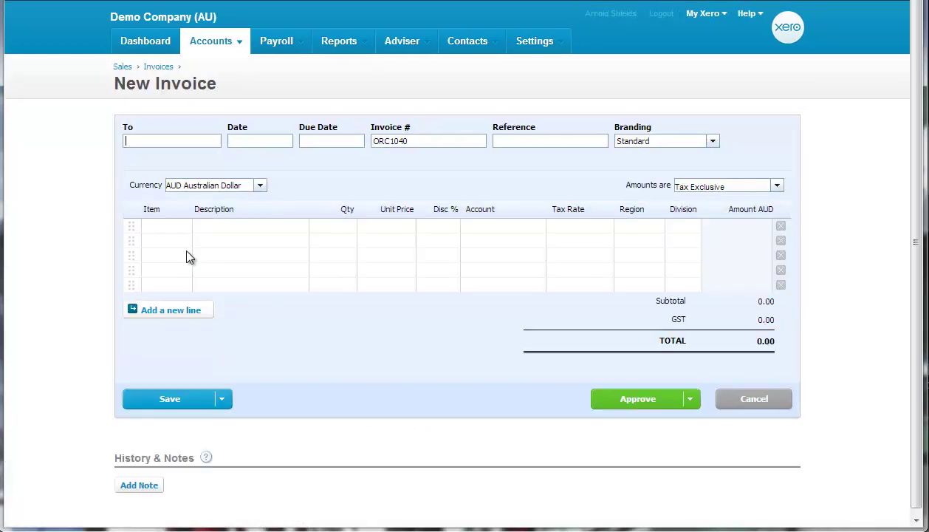
click(178, 226)
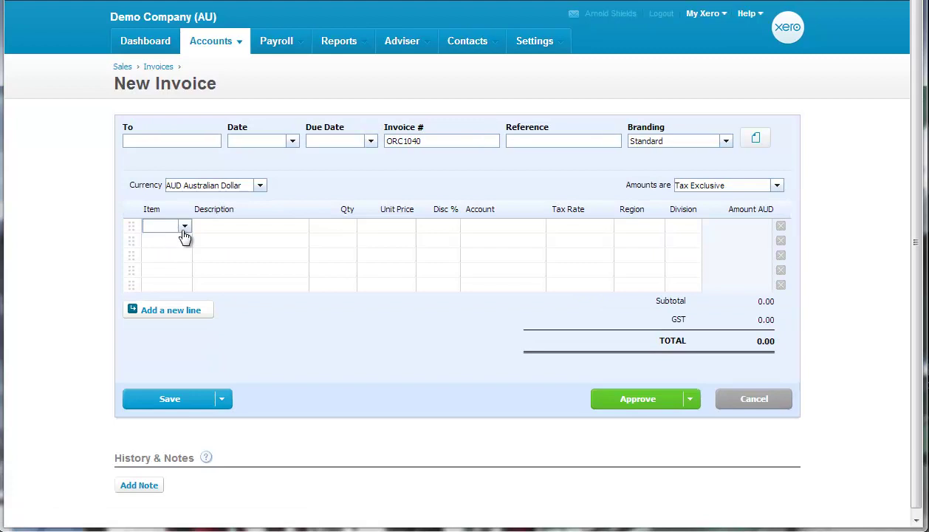
text(gd)
key(BackSpace)
click(177, 240)
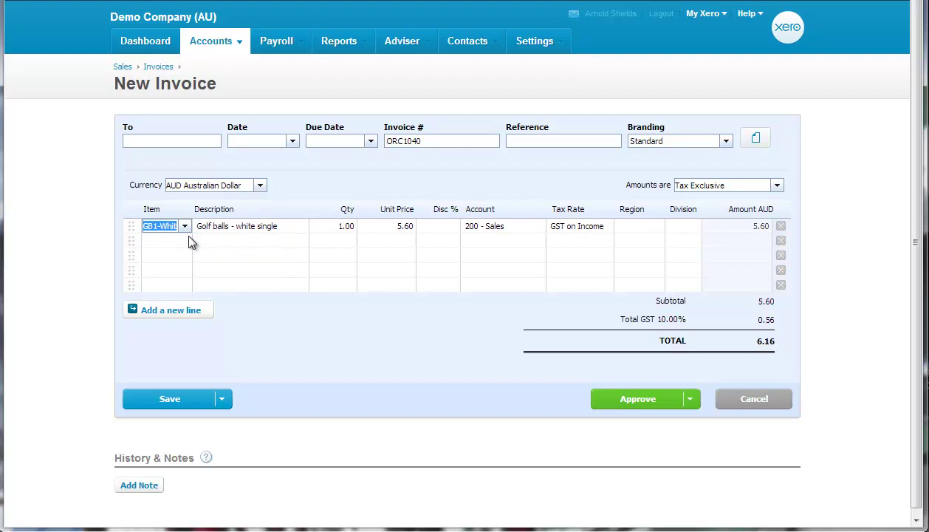
Step: Tag the invoice line Region Eastside and Division Retail, then return to the dashboard
click(645, 225)
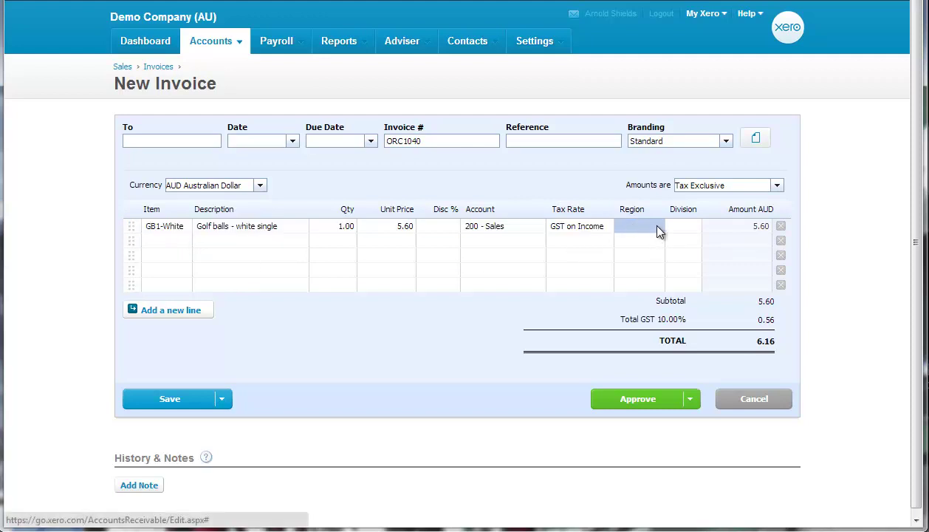
click(657, 227)
click(645, 268)
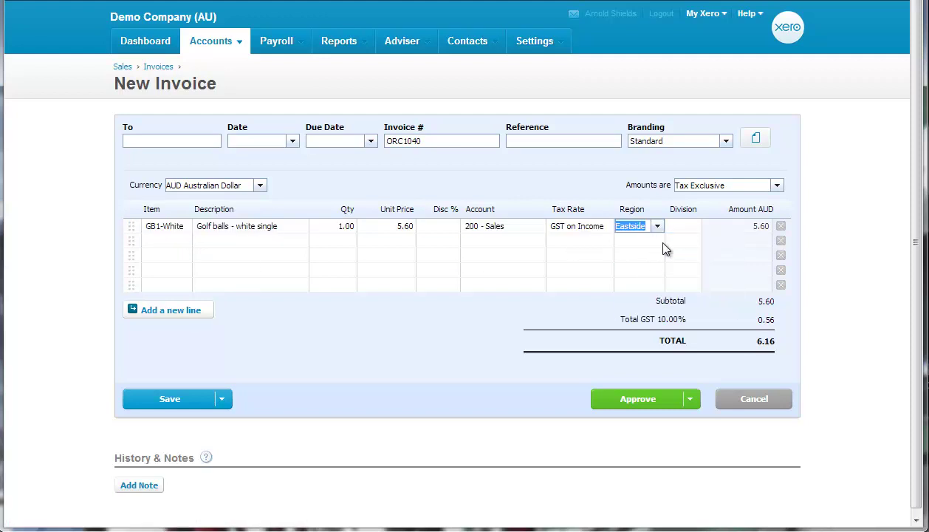
click(693, 230)
click(694, 227)
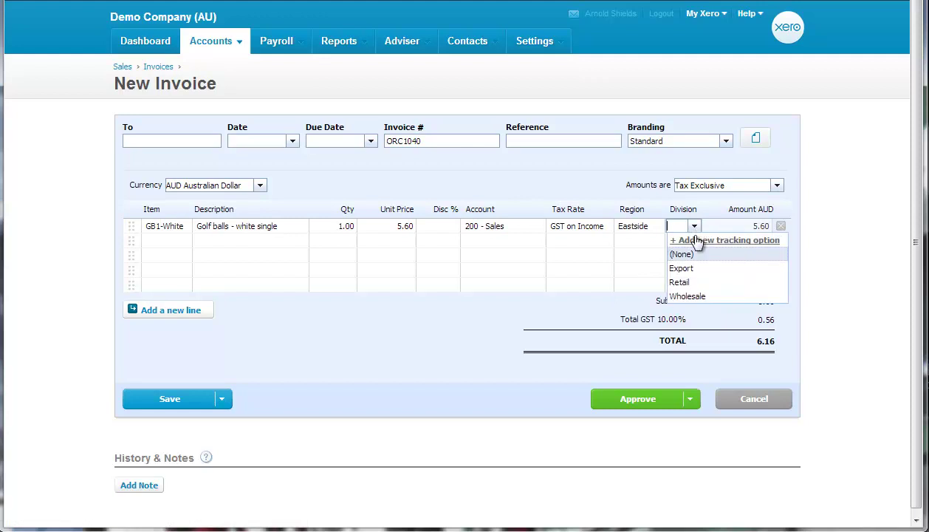
click(690, 283)
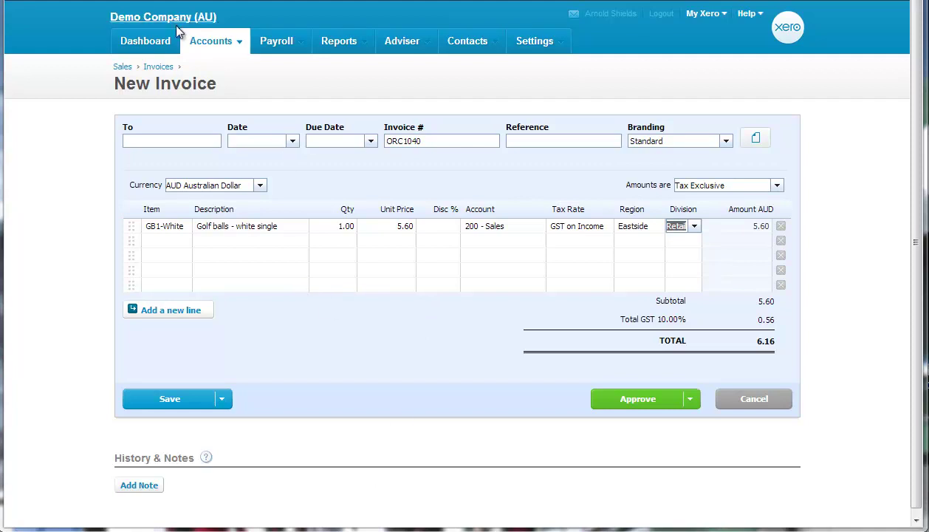
click(159, 46)
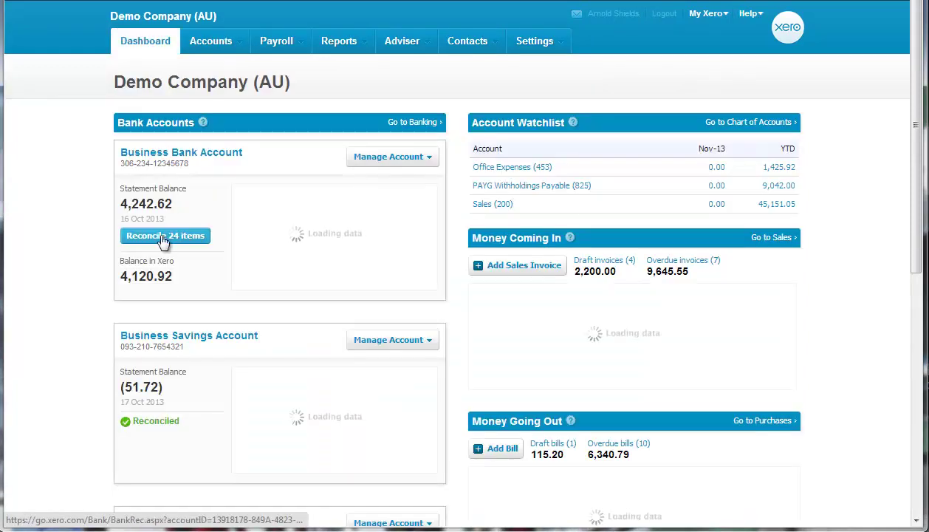
Step: On the Business Bank Account reconcile page, tag the SMART Agency line with North and Wholesale
click(164, 236)
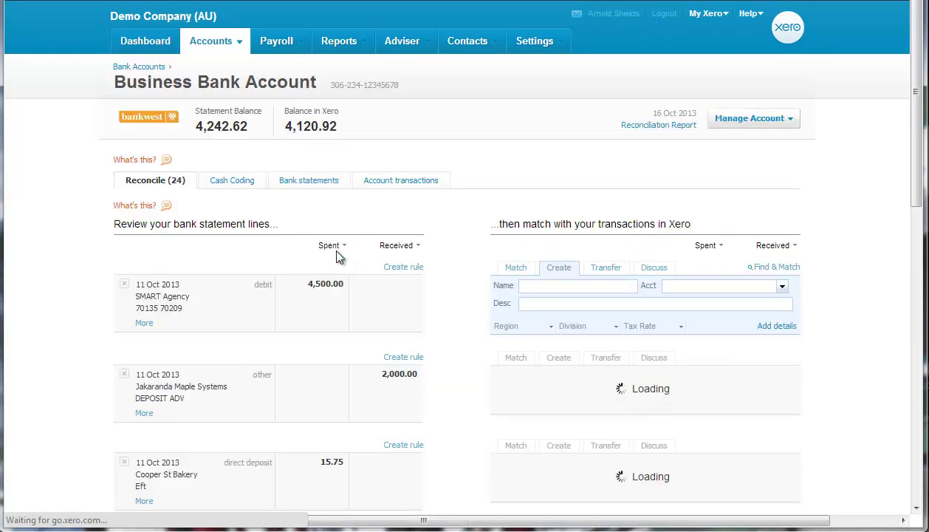
click(551, 335)
click(521, 384)
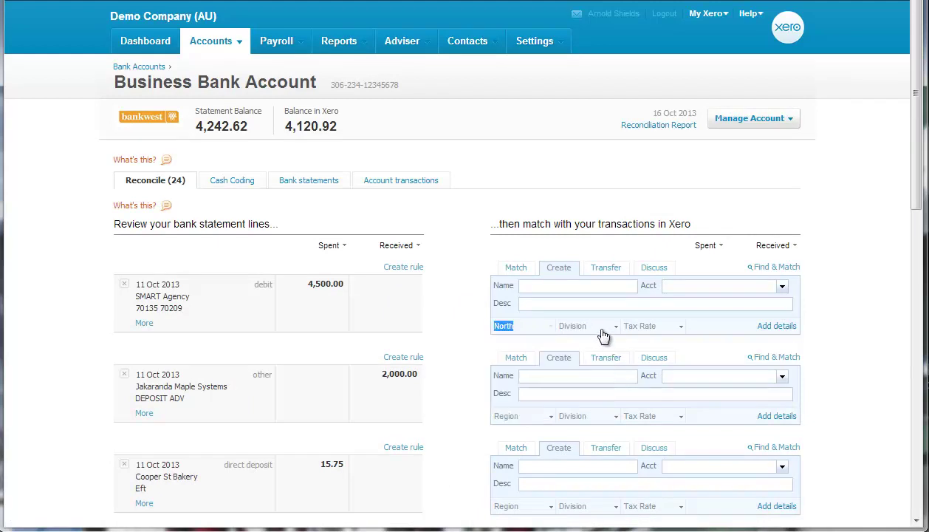
click(604, 330)
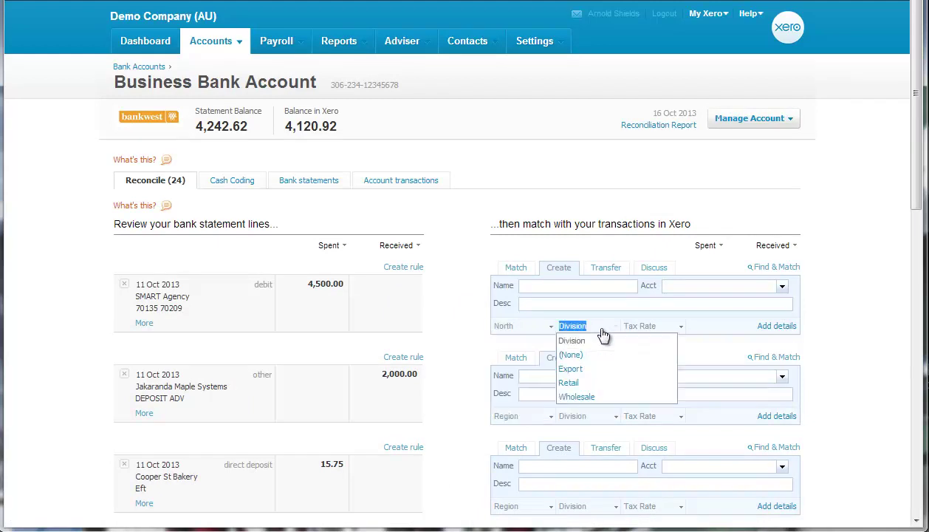
click(590, 396)
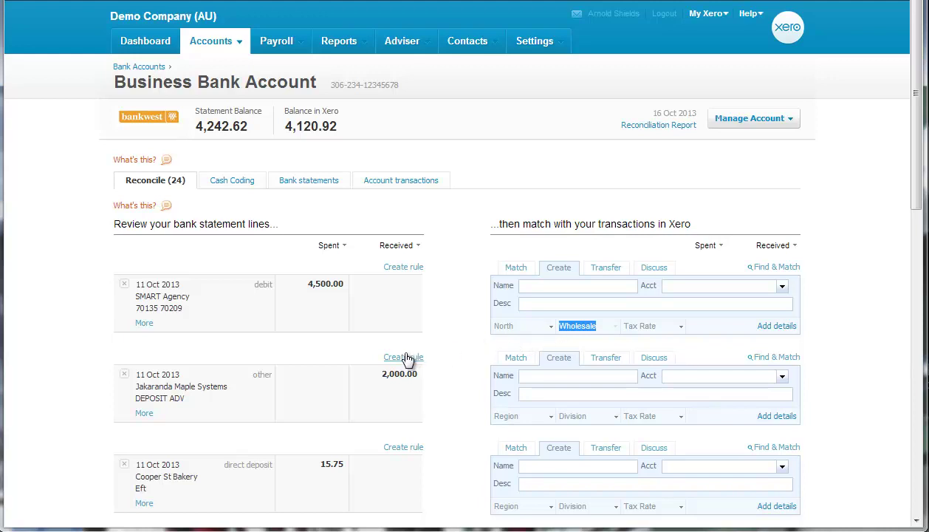
Step: Start a new expense claim receipt, view its Division options, then cancel it unsaved
click(235, 44)
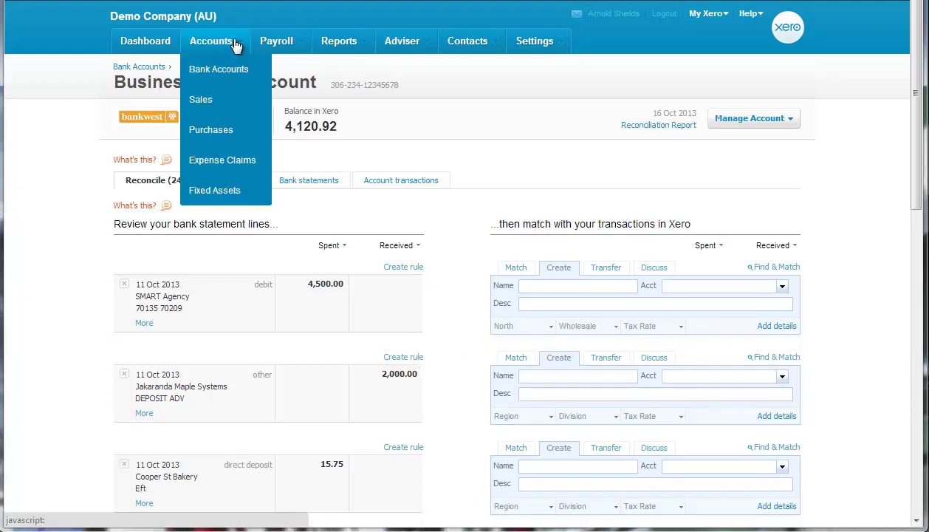
click(231, 162)
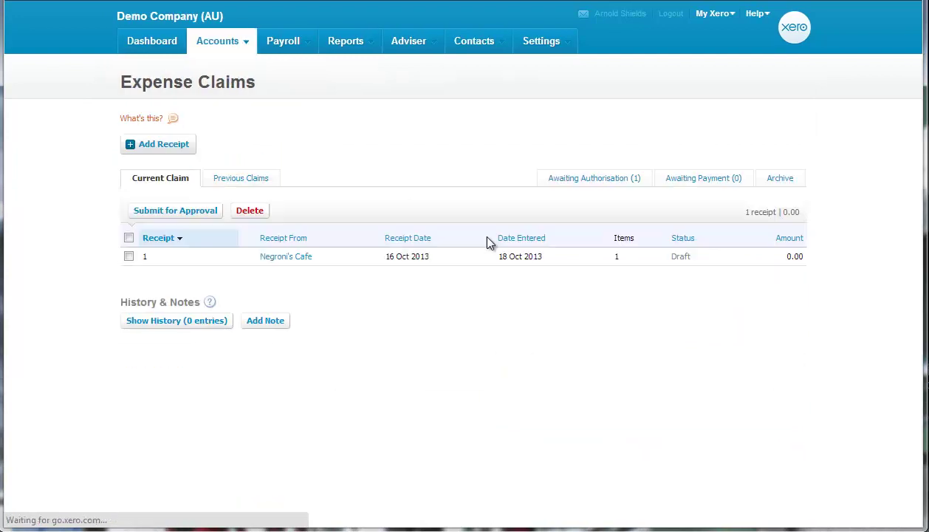
scroll(484, 237, down, 1)
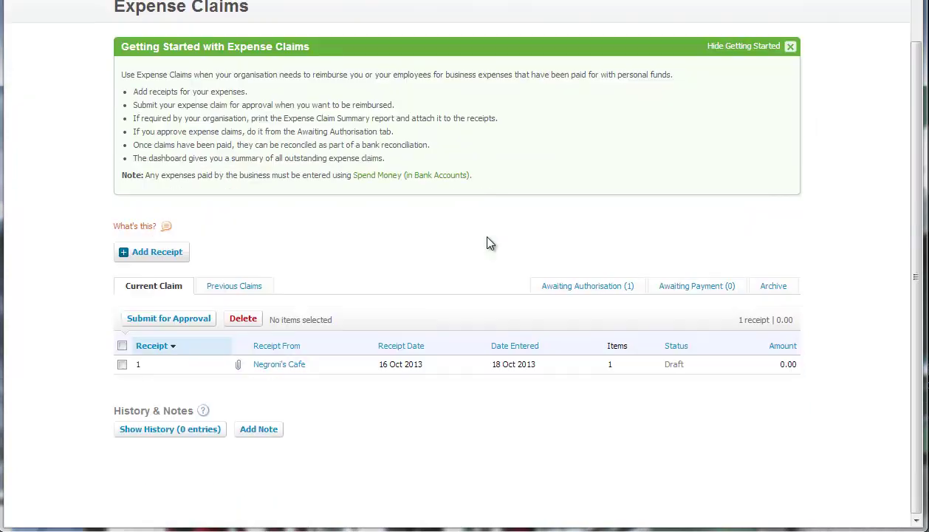
click(163, 255)
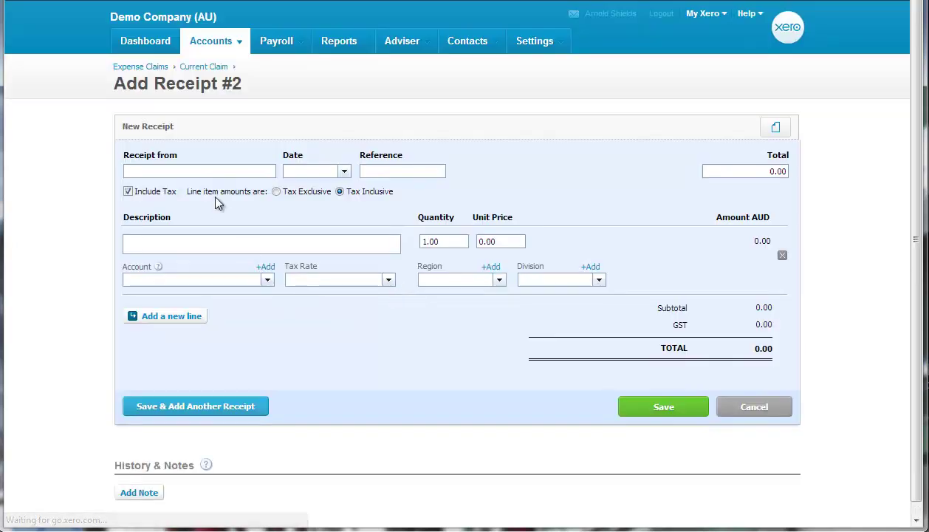
click(216, 176)
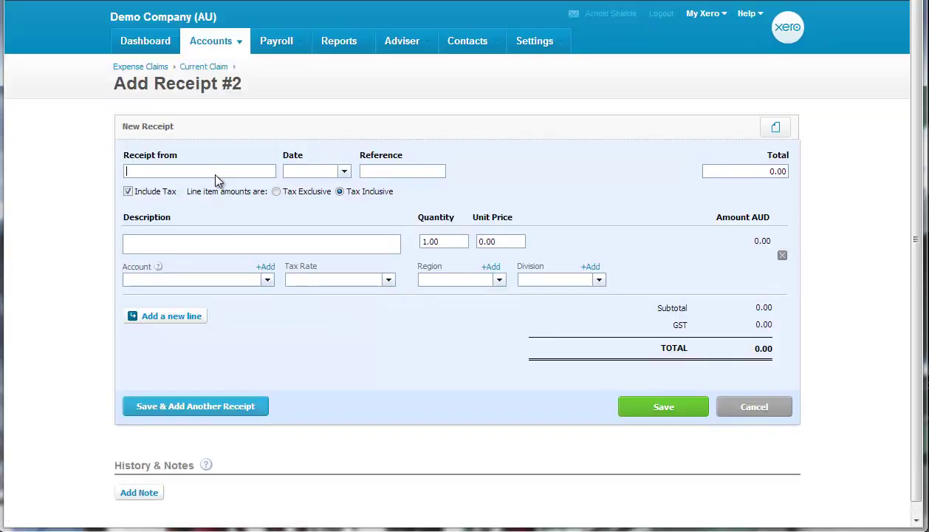
click(599, 280)
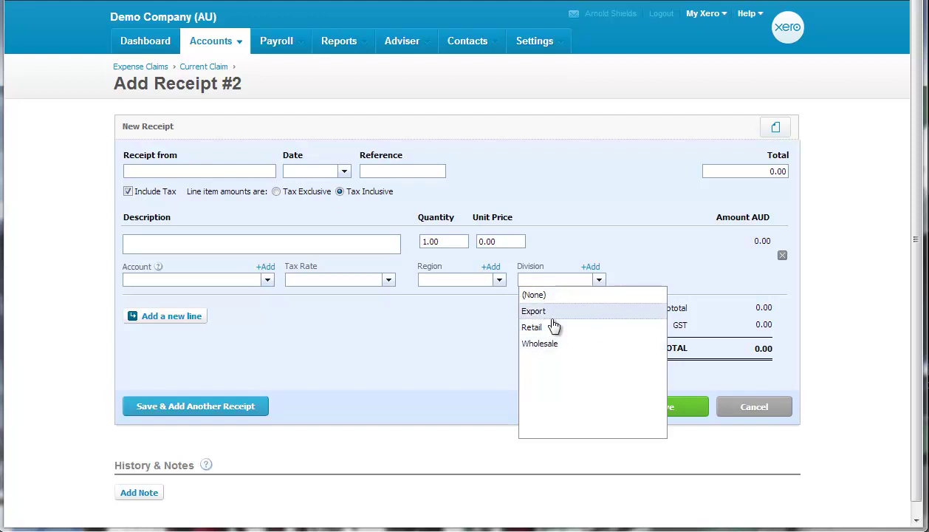
click(755, 407)
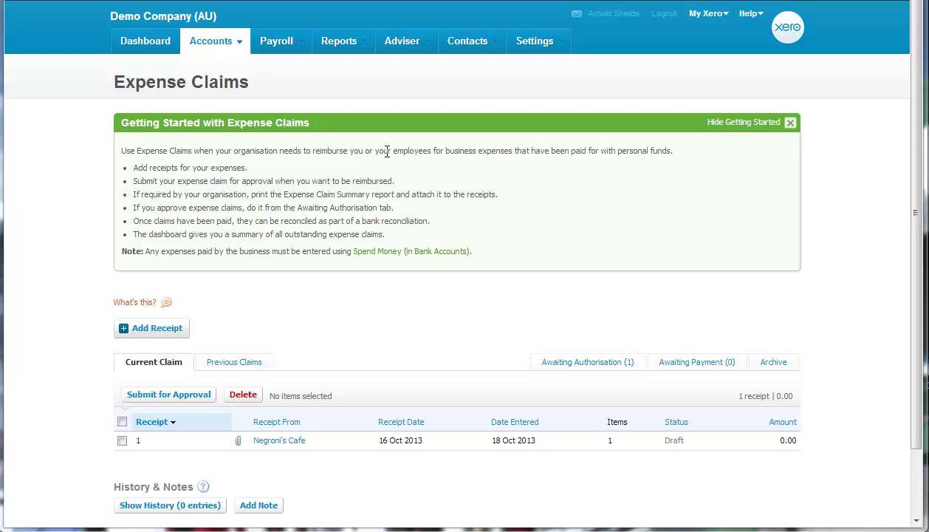
Step: Run the Profit and Loss report, comparing by division and then by region for July–November 2013
click(362, 43)
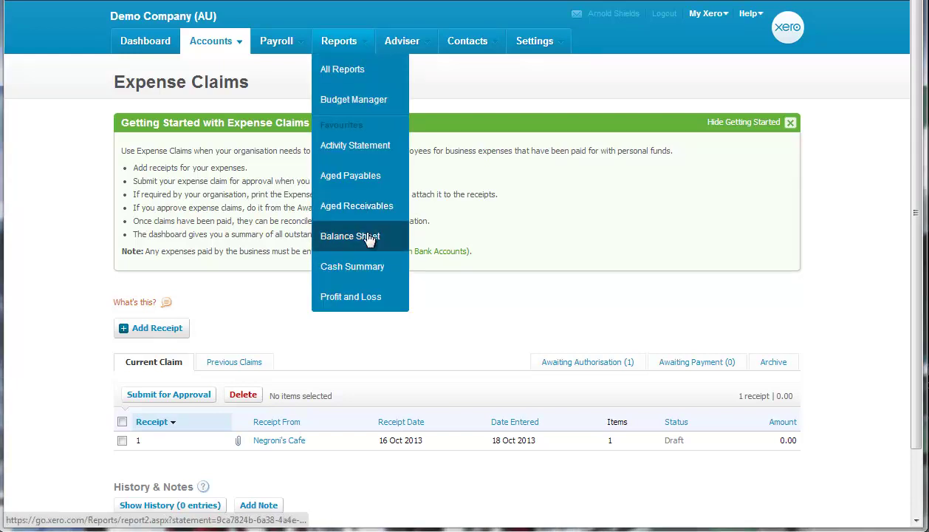
click(363, 296)
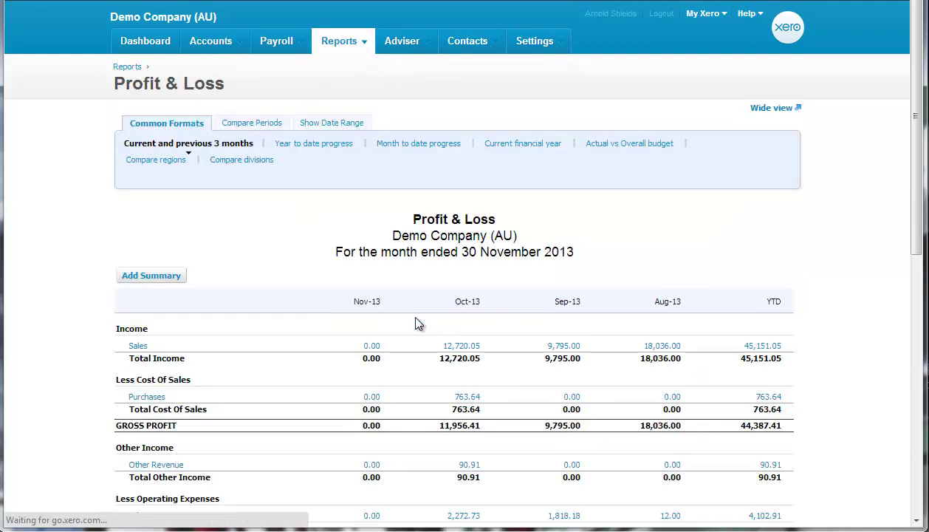
scroll(416, 323, down, 3)
scroll(292, 251, up, 3)
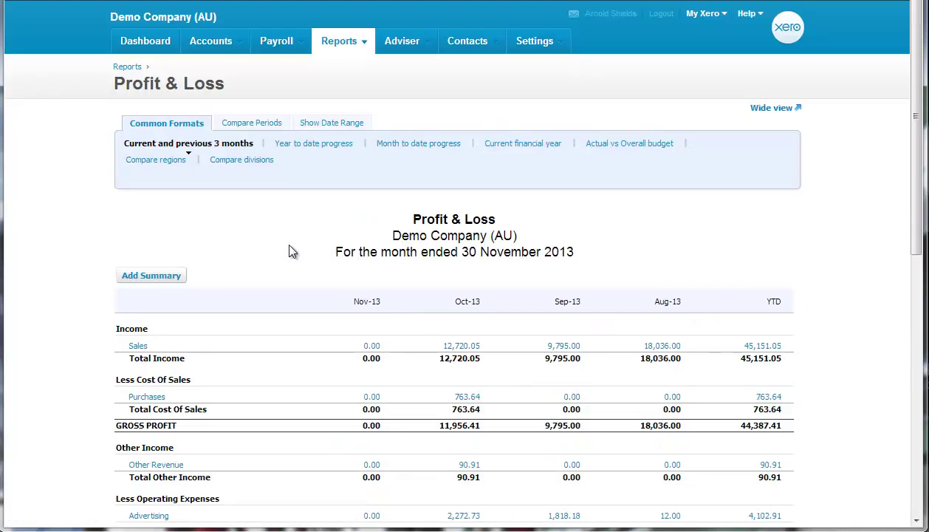
click(247, 168)
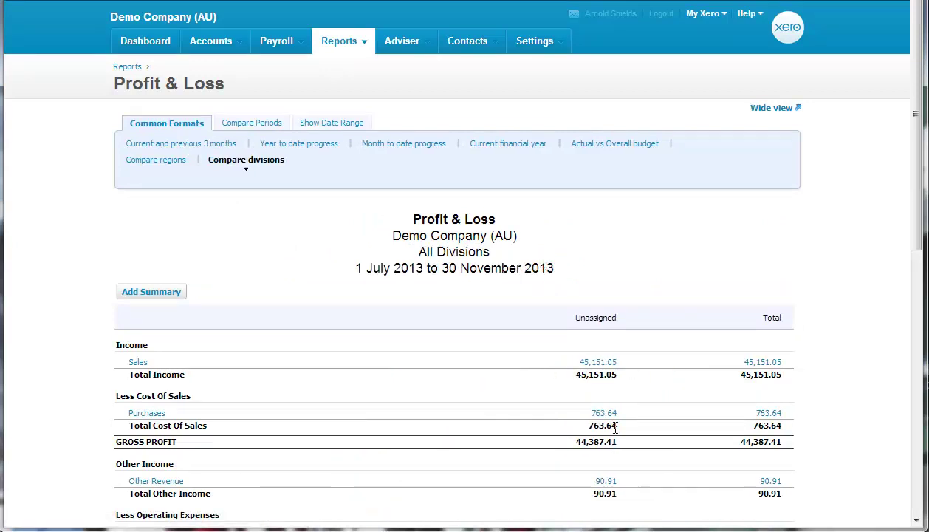
click(154, 161)
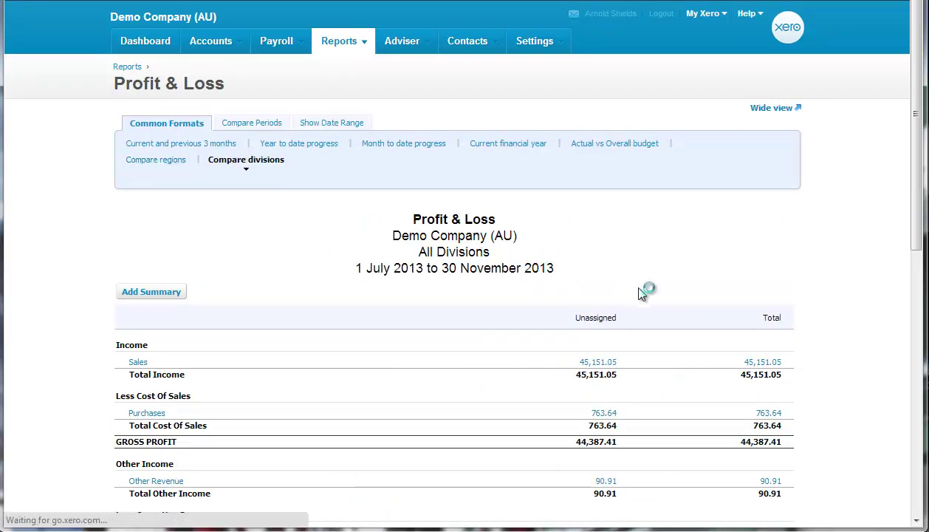
scroll(594, 321, down, 1)
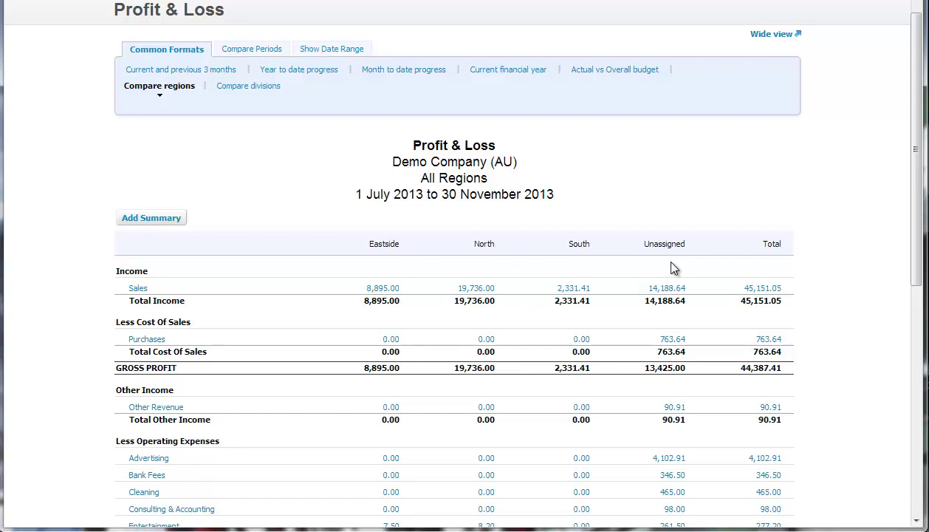
Step: Drill into the Unassigned region's 14,188.64 Sales figure to list its invoices
mouse_move(676, 292)
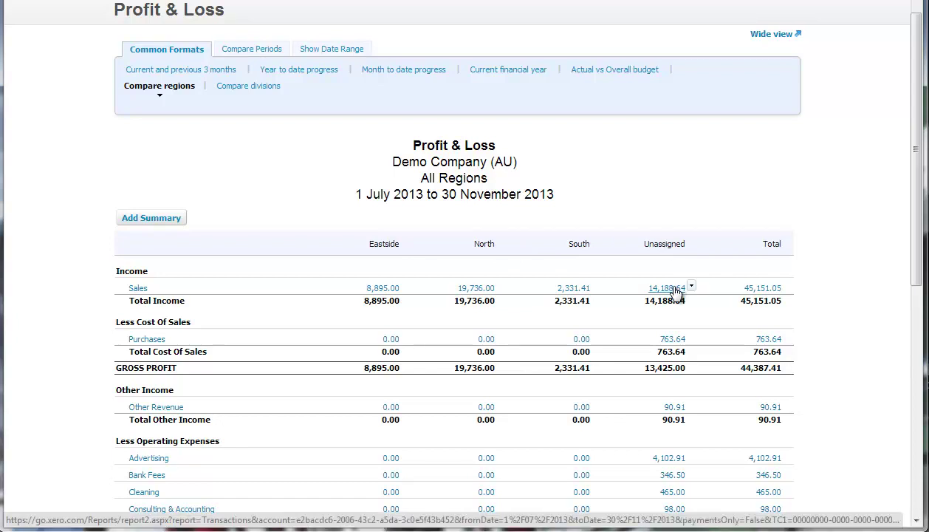
click(676, 292)
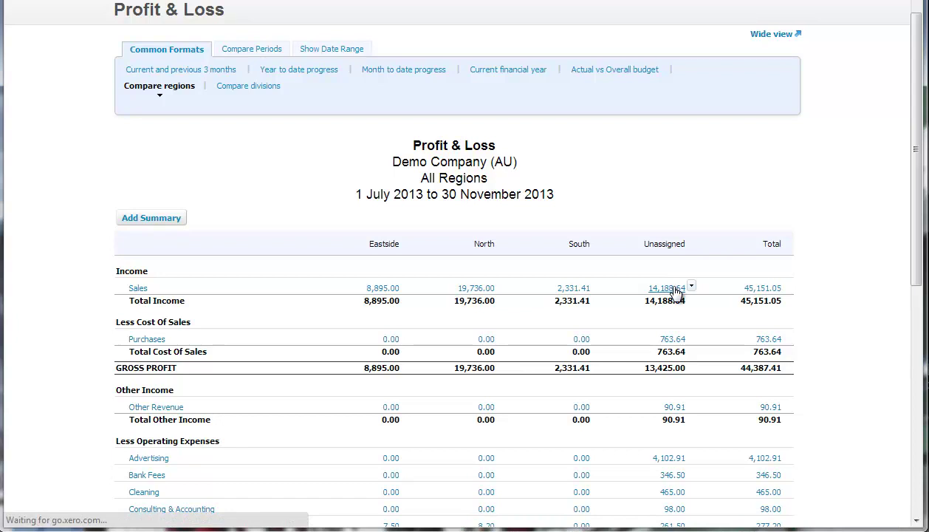
scroll(675, 291, down, 4)
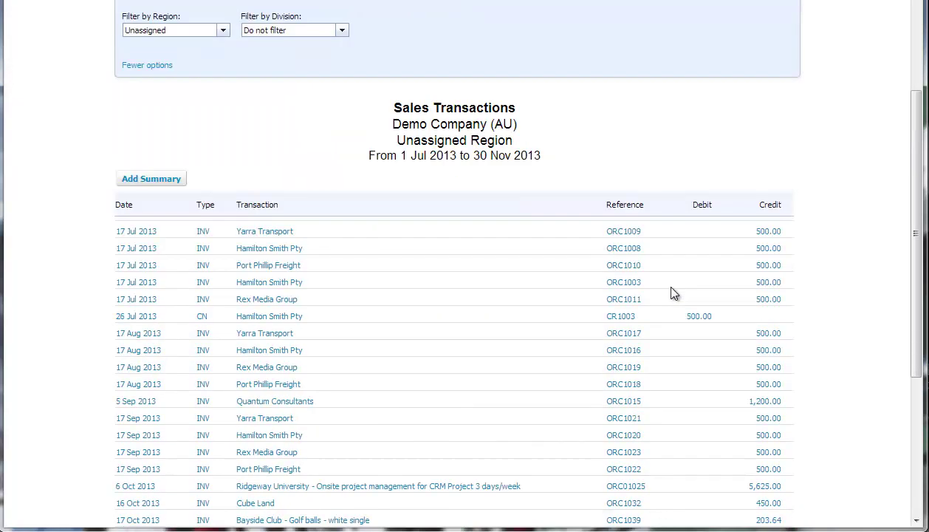